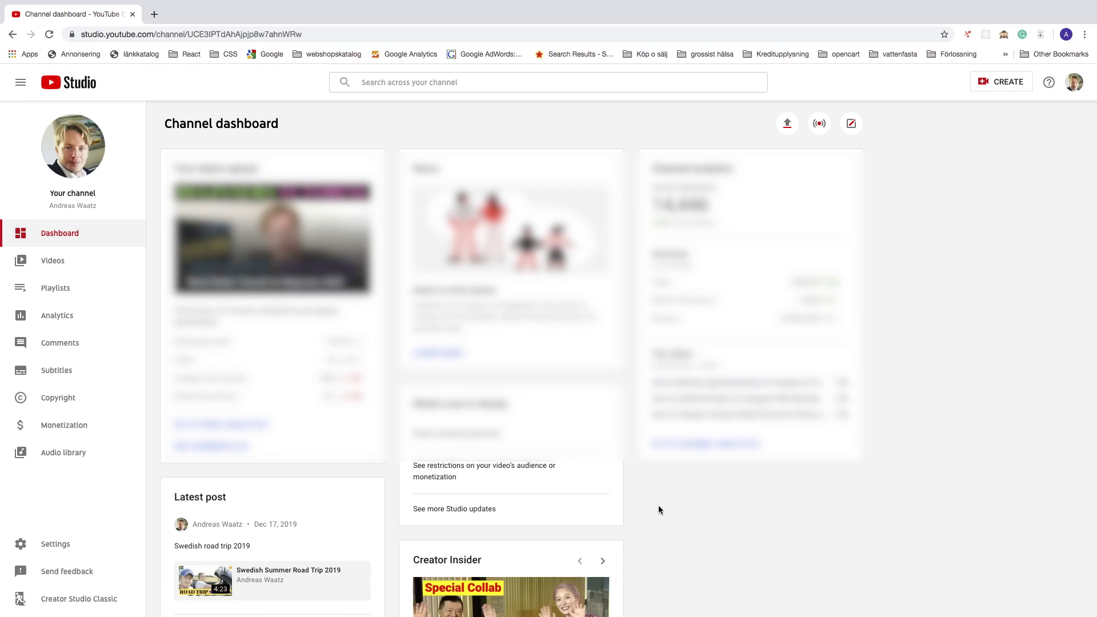
Go to your own YouTube channel and pause the channel trailer
{"action": "left_click", "coordinate": [1070, 87]}
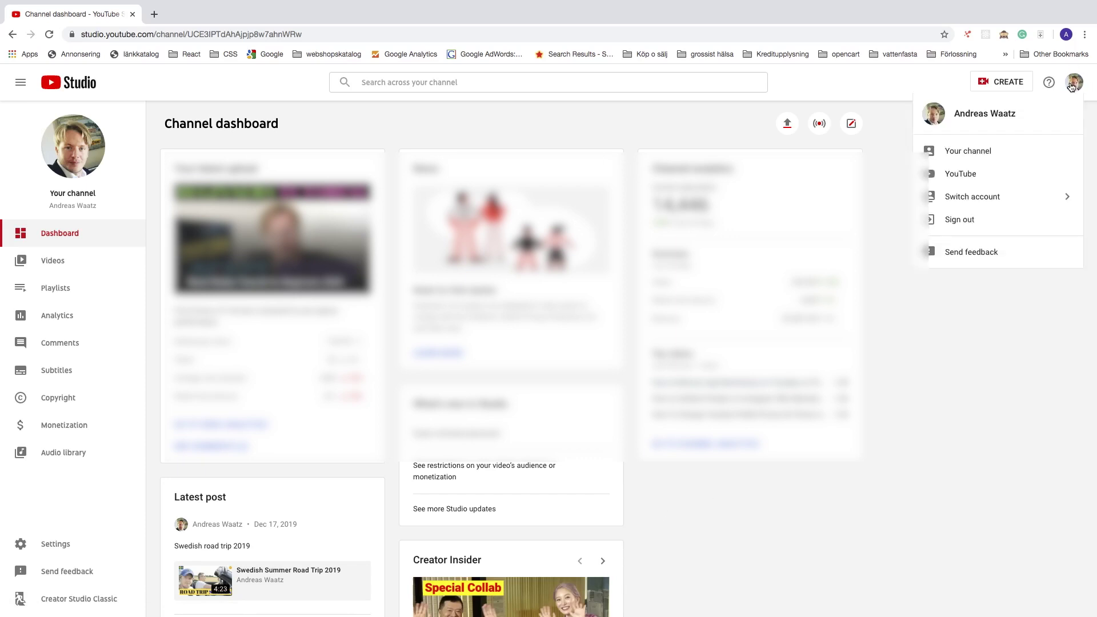
{"action": "left_click", "coordinate": [957, 150]}
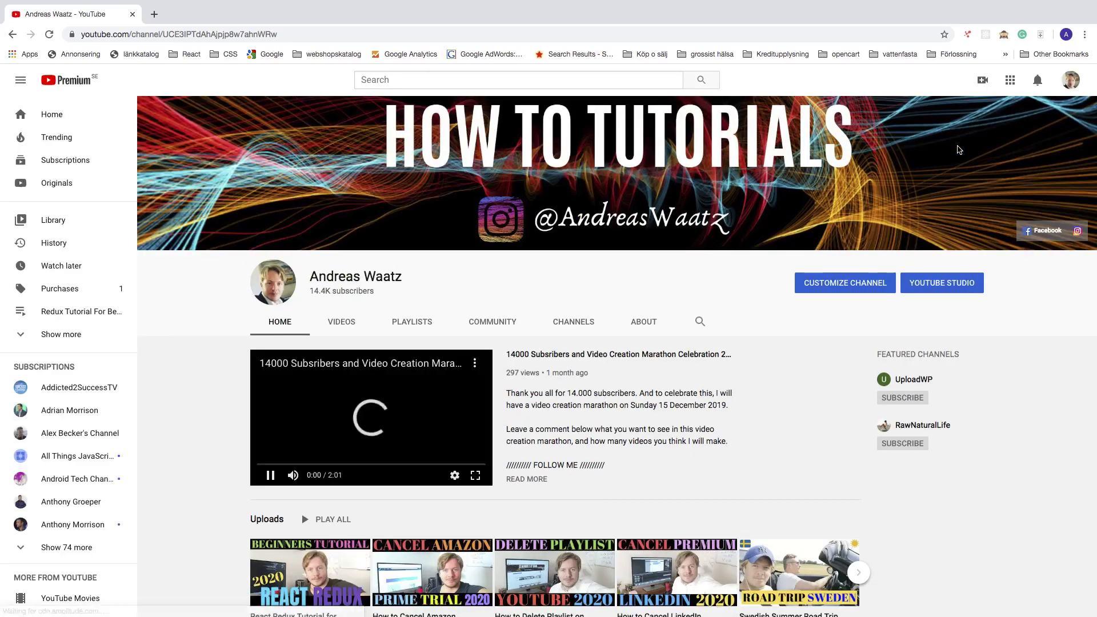
{"action": "left_click", "coordinate": [270, 475]}
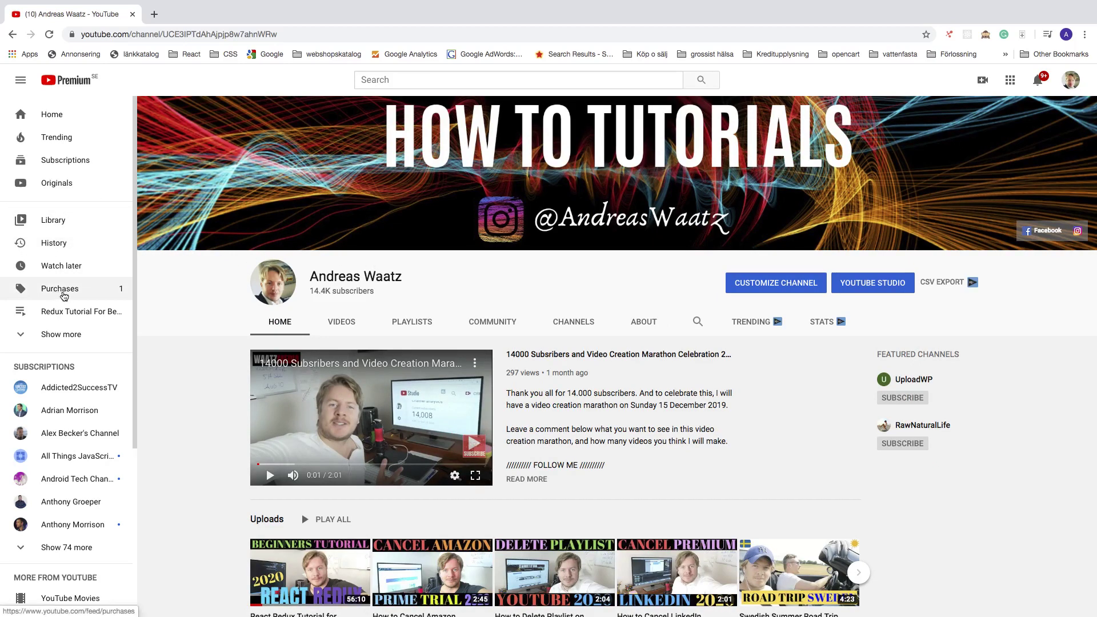
From Purchases, open purchases and refunds management and the YouTube Premium SEK 119/mo membership
{"action": "left_click", "coordinate": [63, 296]}
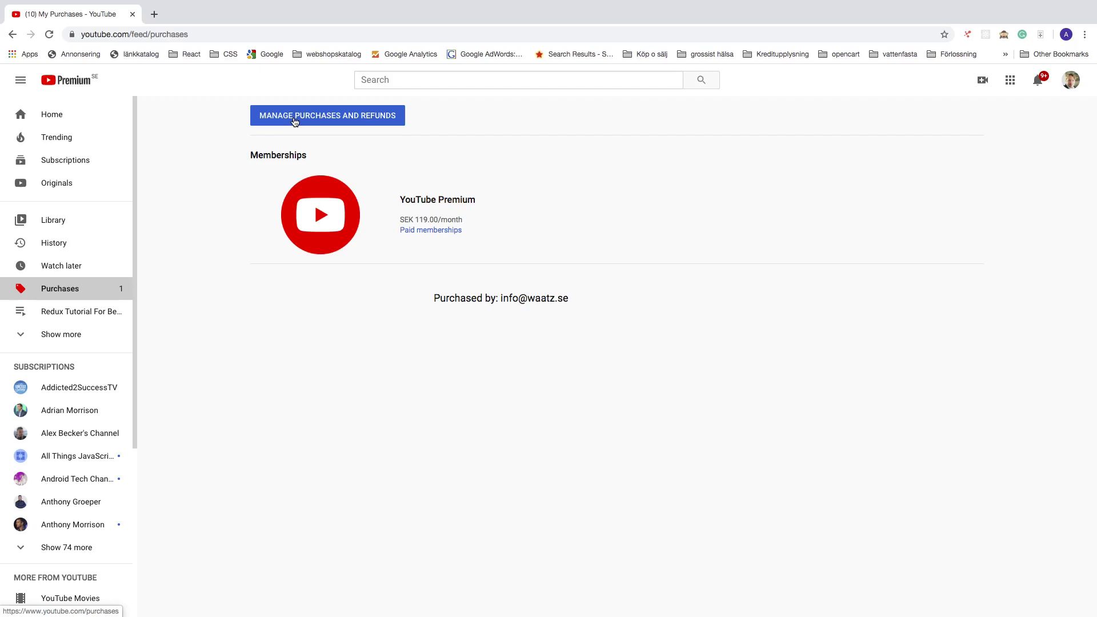
{"action": "left_click", "coordinate": [294, 121]}
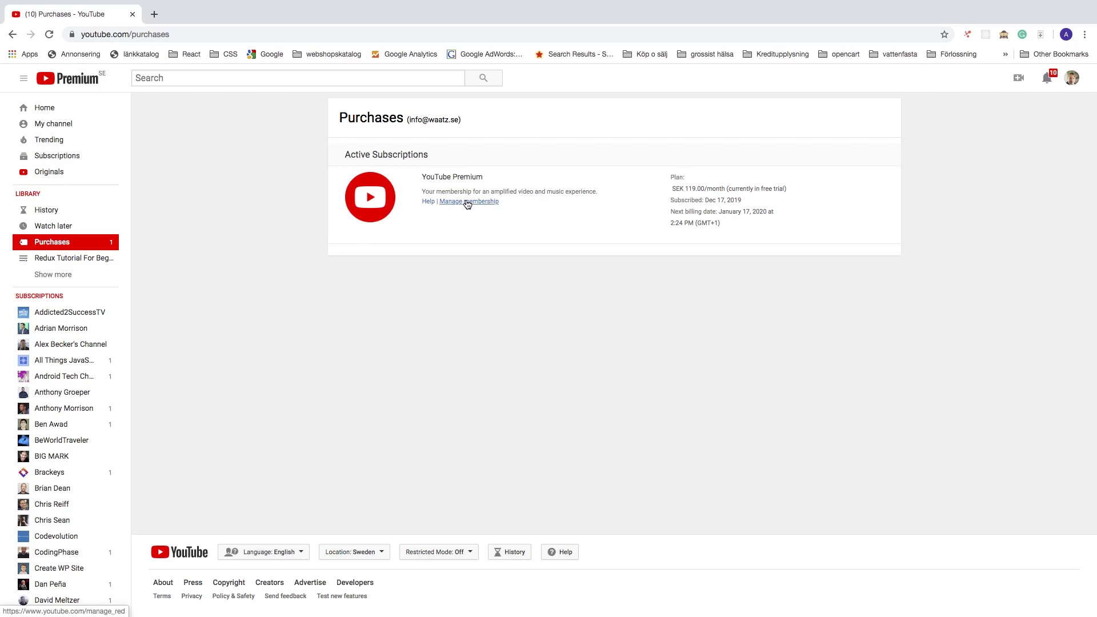
{"action": "left_click", "coordinate": [467, 203]}
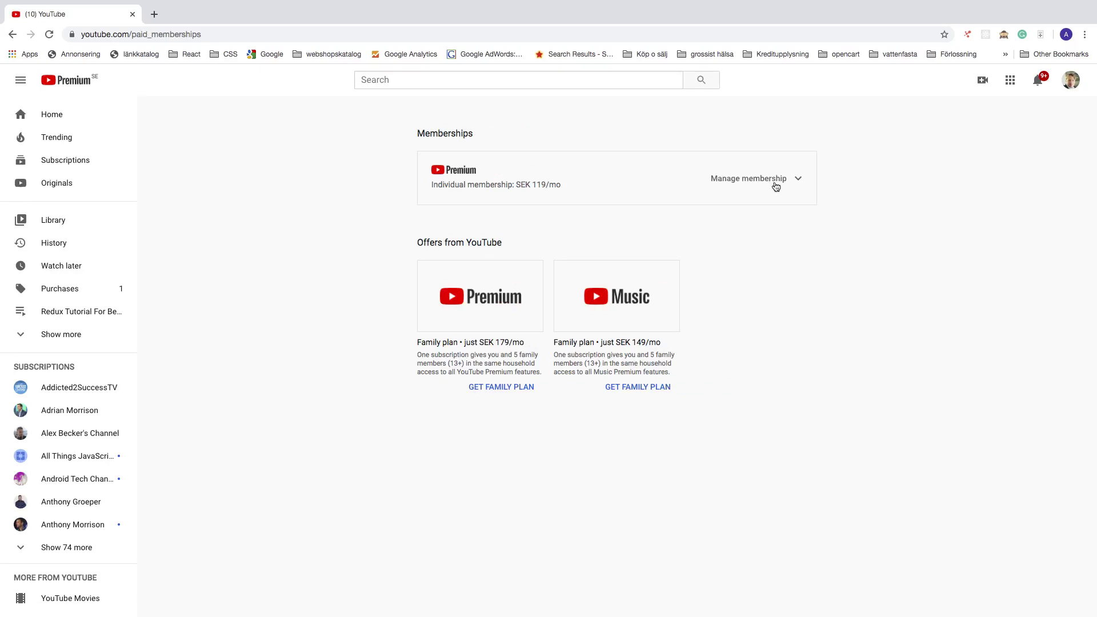
Expand the Premium membership details and deactivate the trial ending January 17, 2020
{"action": "left_click", "coordinate": [800, 182]}
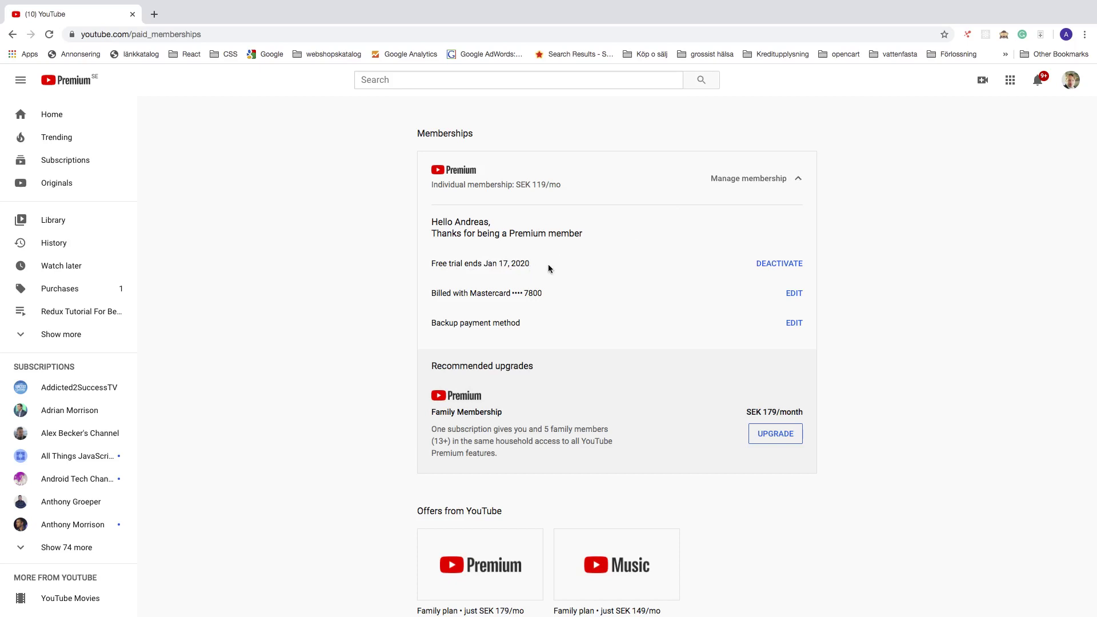
{"action": "left_click", "coordinate": [782, 265]}
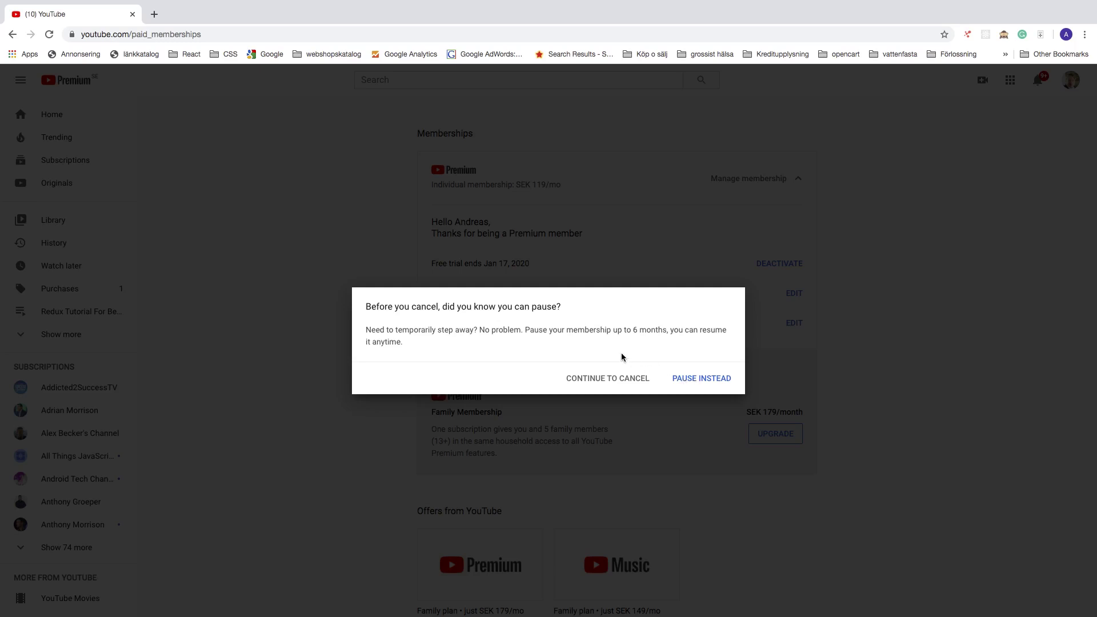
Continue cancelling past the pause offer and submit 'Other' as the cancellation reason
{"action": "left_click", "coordinate": [603, 384]}
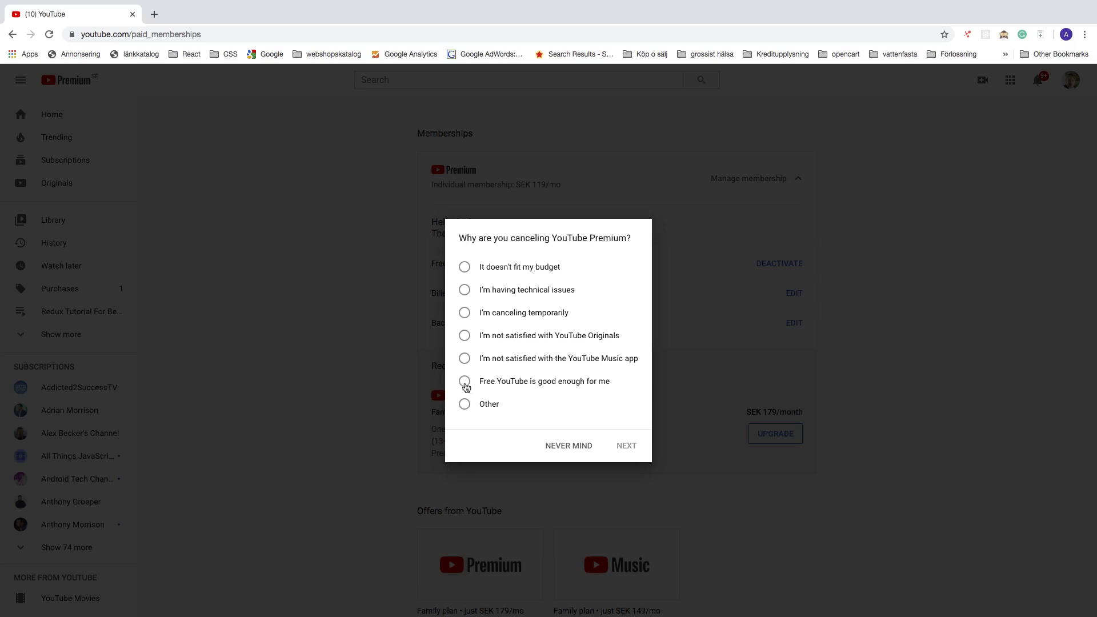
{"action": "left_click", "coordinate": [465, 405]}
{"action": "left_click", "coordinate": [625, 448]}
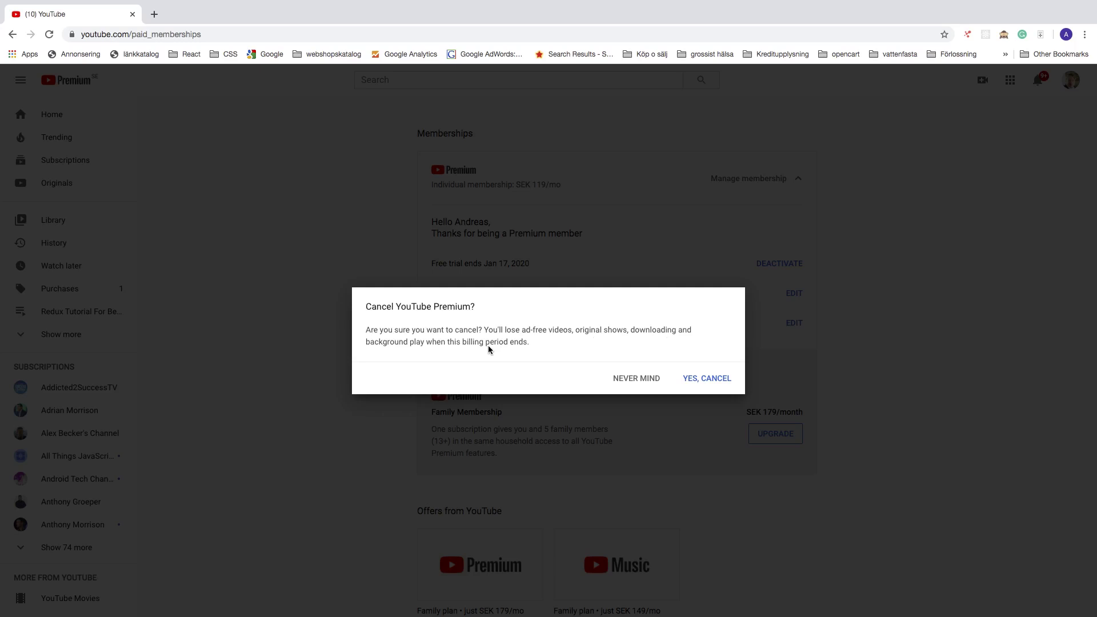
Confirm 'Yes, cancel' for YouTube Premium and close the Membership canceled notice
{"action": "left_click", "coordinate": [705, 383]}
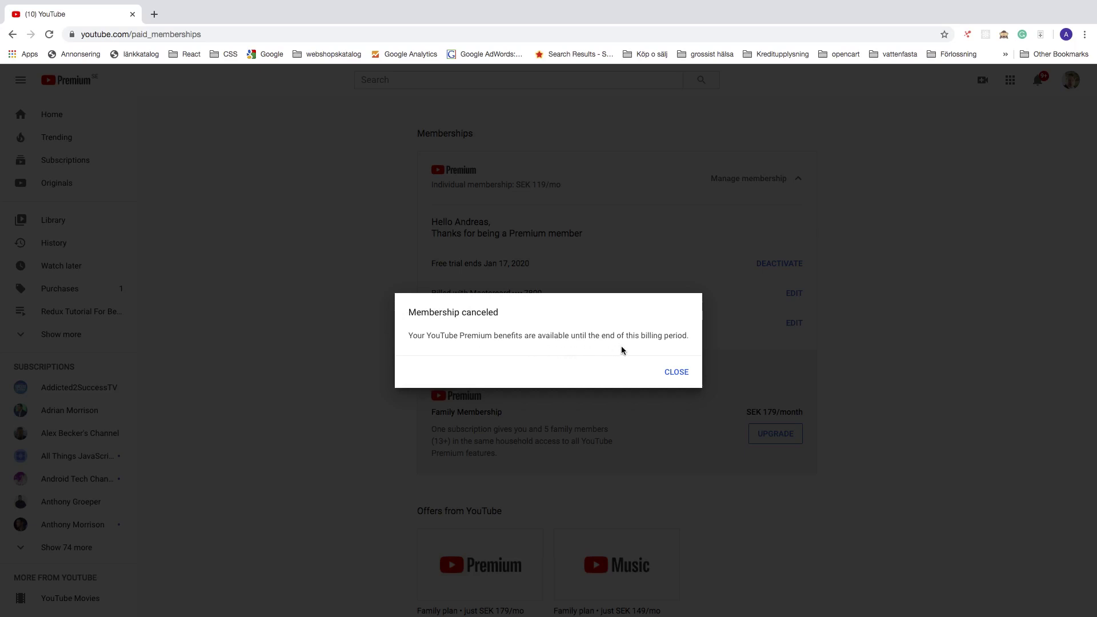
{"action": "left_click", "coordinate": [673, 373]}
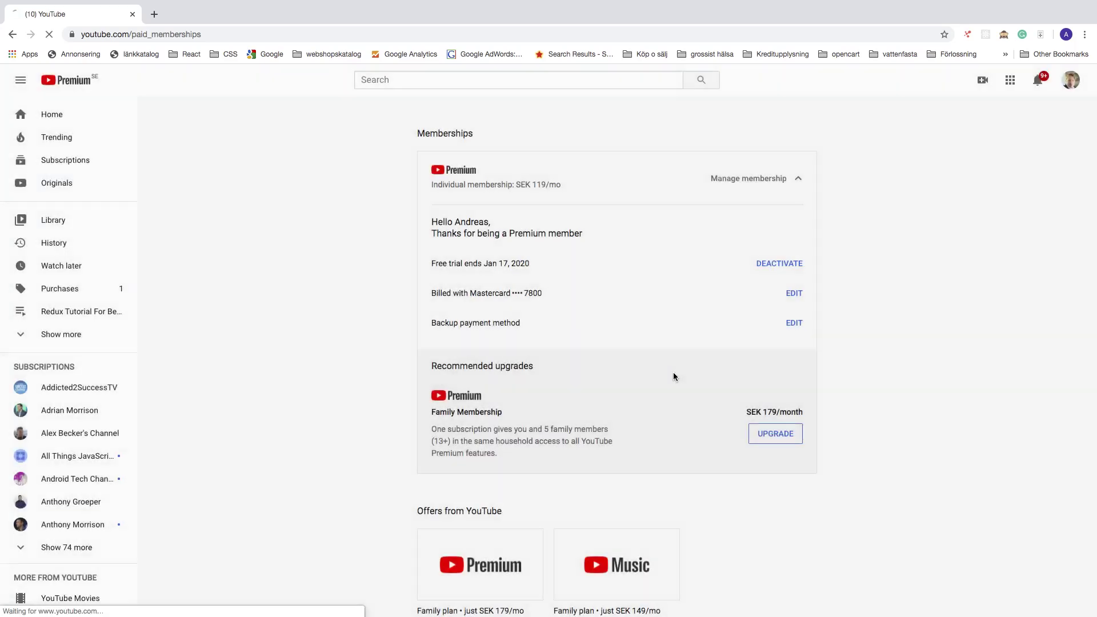